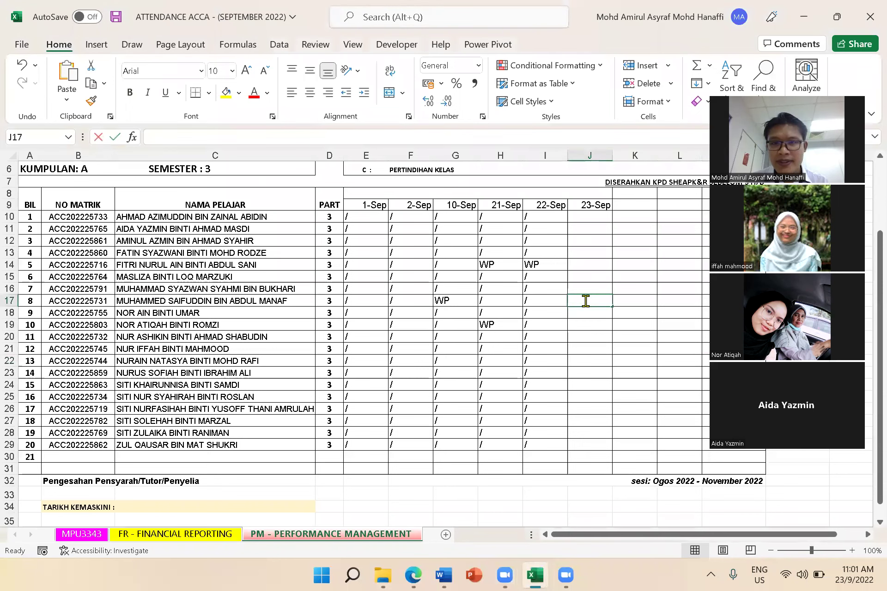
Enter WP in the 23-Sep column for students 8 and 5, in cells J17 and J14
text(WP)
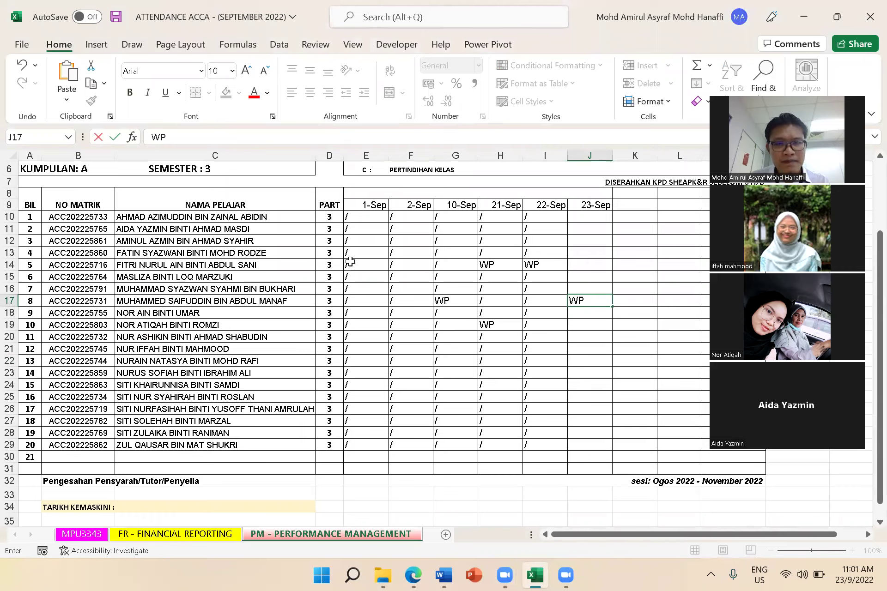
double_click(594, 262)
text(P)
key(BackSpace)
text(WP)
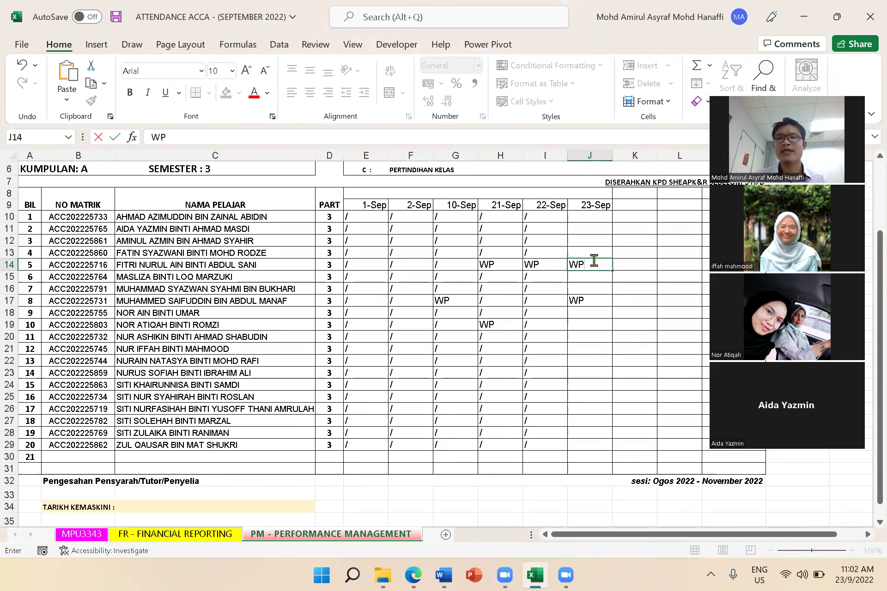
Mark students 1 to 3 present with "/" in the 23-Sep column, cells J10 to J12
double_click(585, 217)
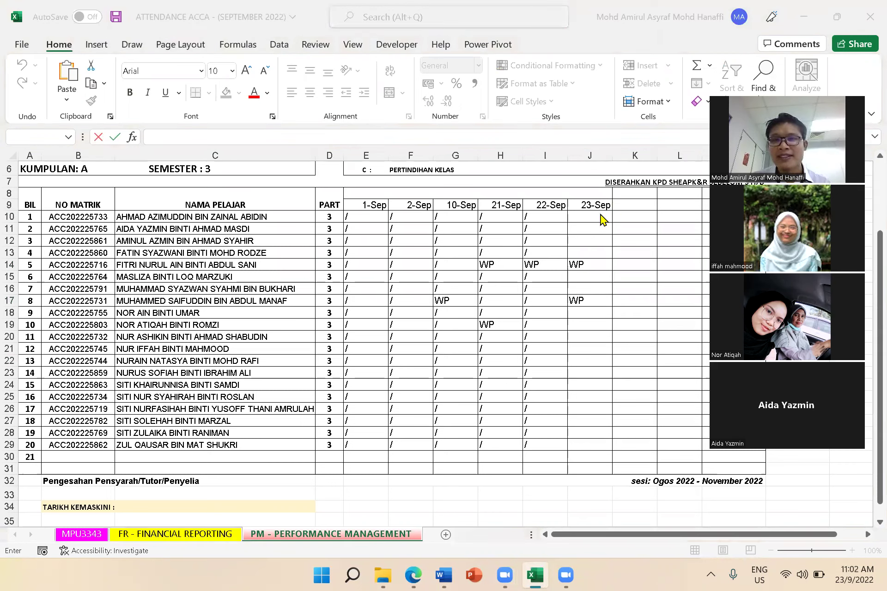
click(590, 217)
text(/)
key(Return)
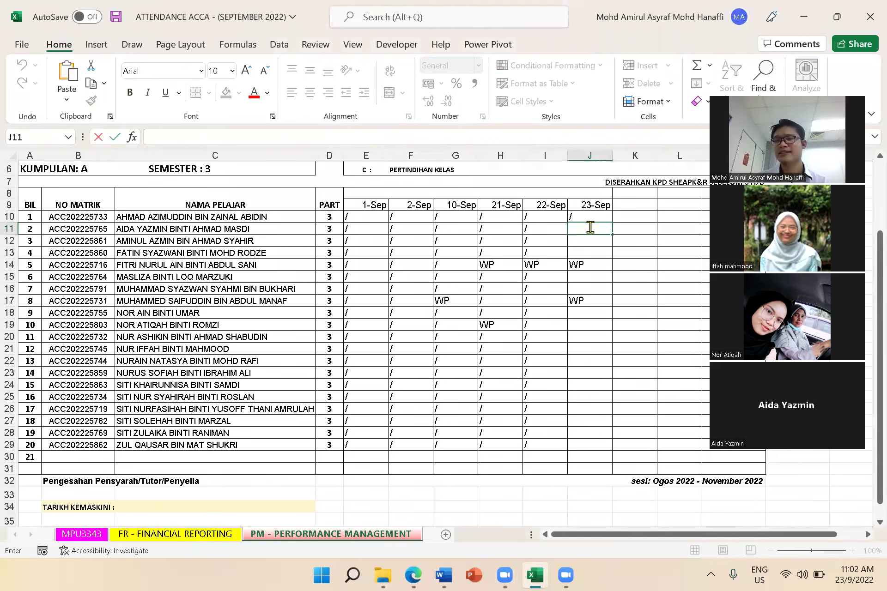
text(/)
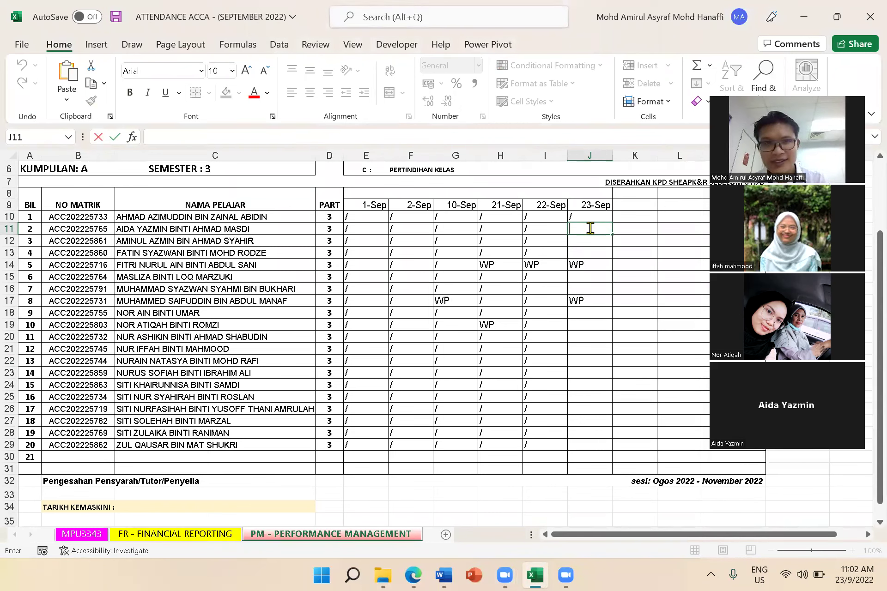
key(Return)
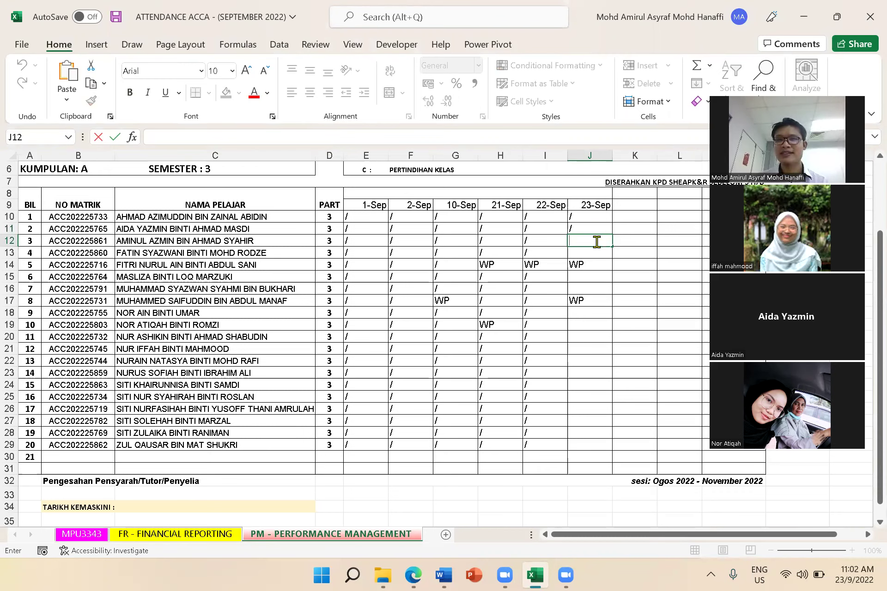
text(/)
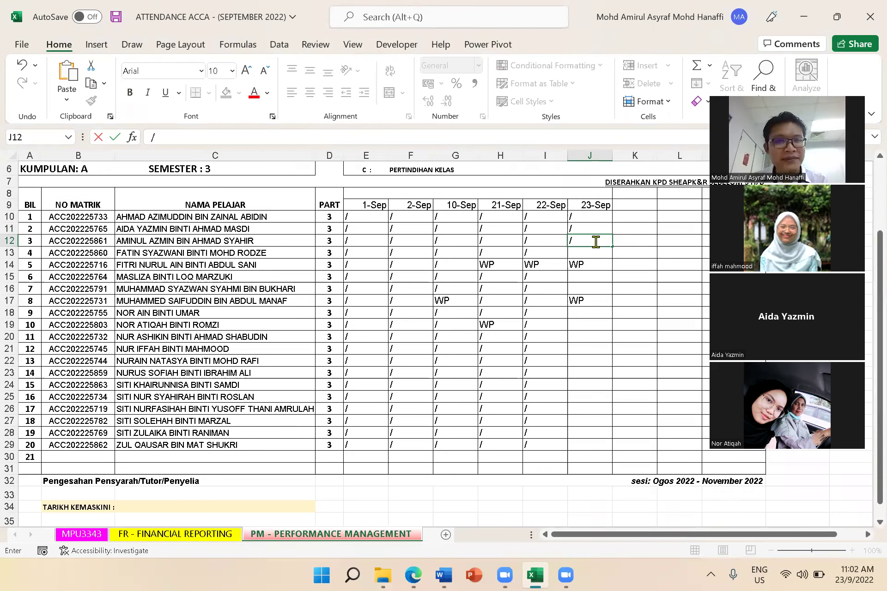
key(Return)
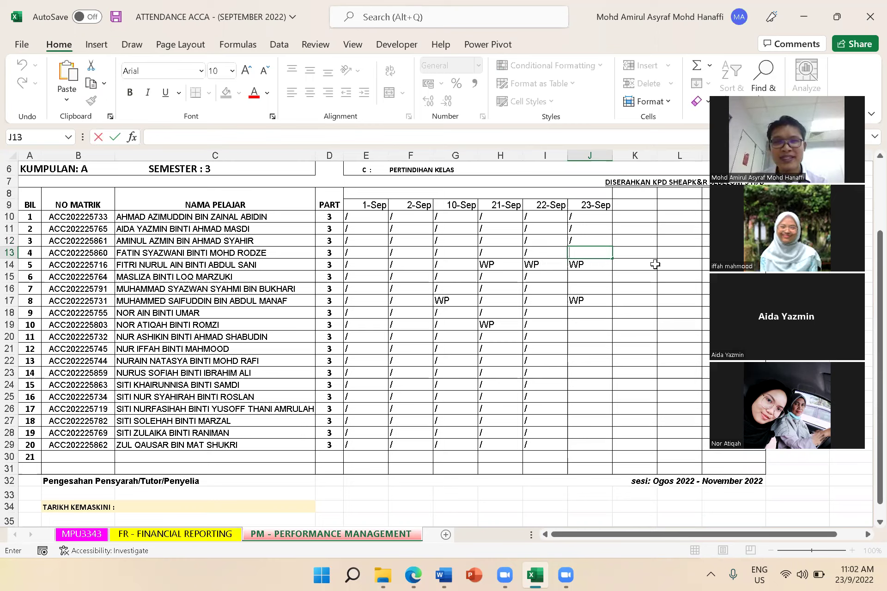
Mark students 6 and 7 present with "/" for 23-Sep in cells J15 and J16
double_click(591, 276)
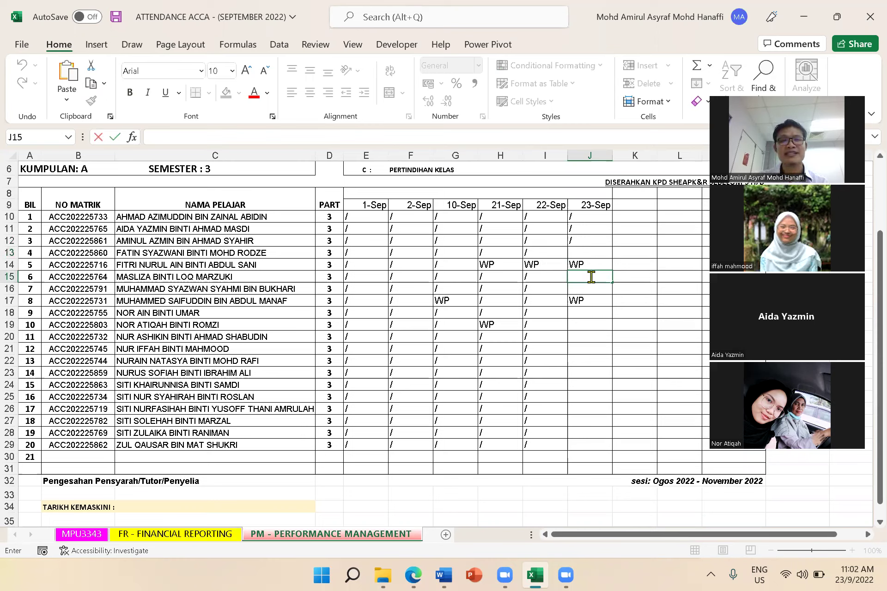
key(Return)
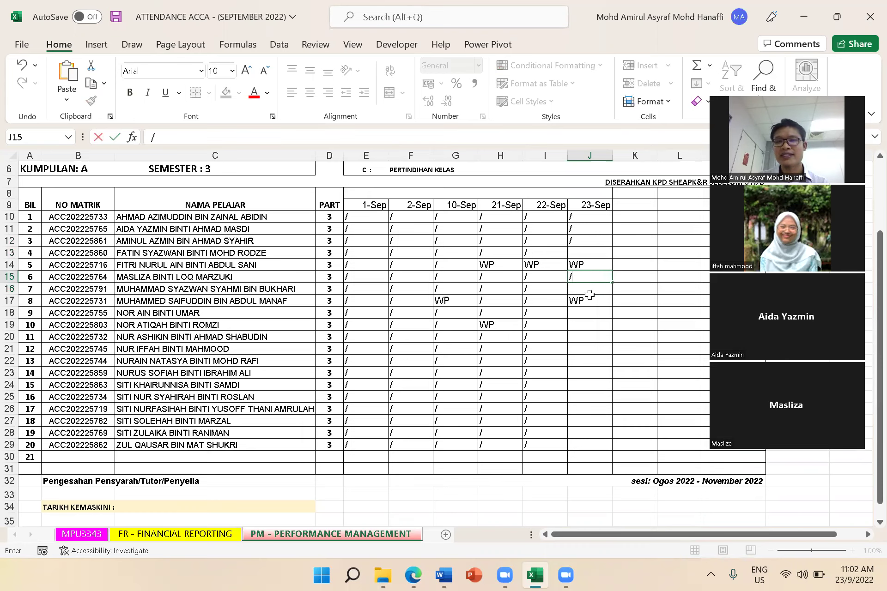
click(591, 289)
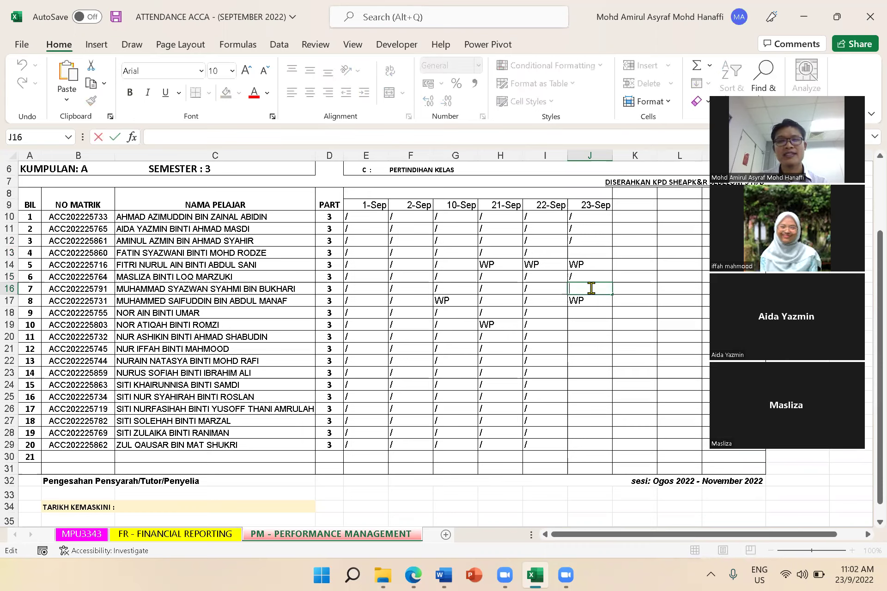
text(/)
Mark students 9 to 11 present with "/" in the 23-Sep column, cells J18 to J20
click(599, 314)
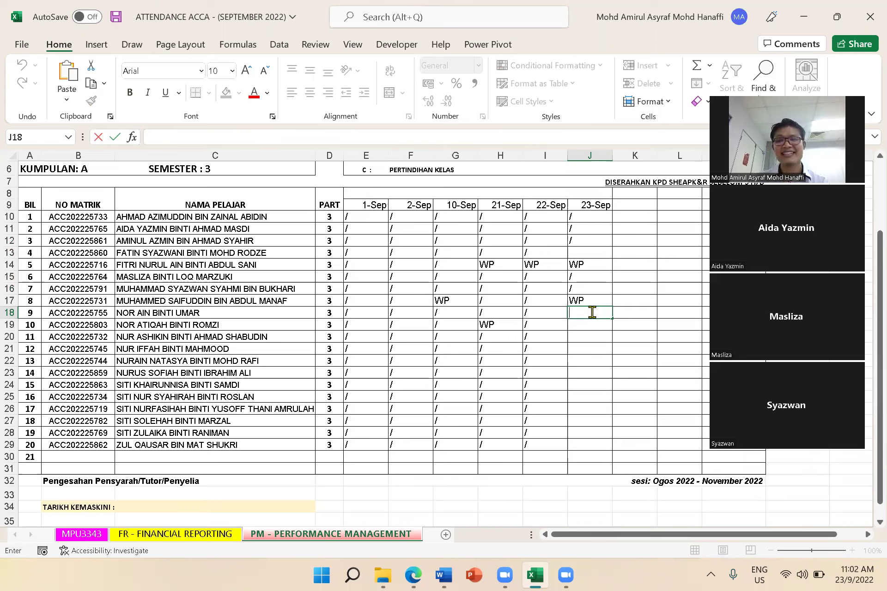
text(/)
key(Return)
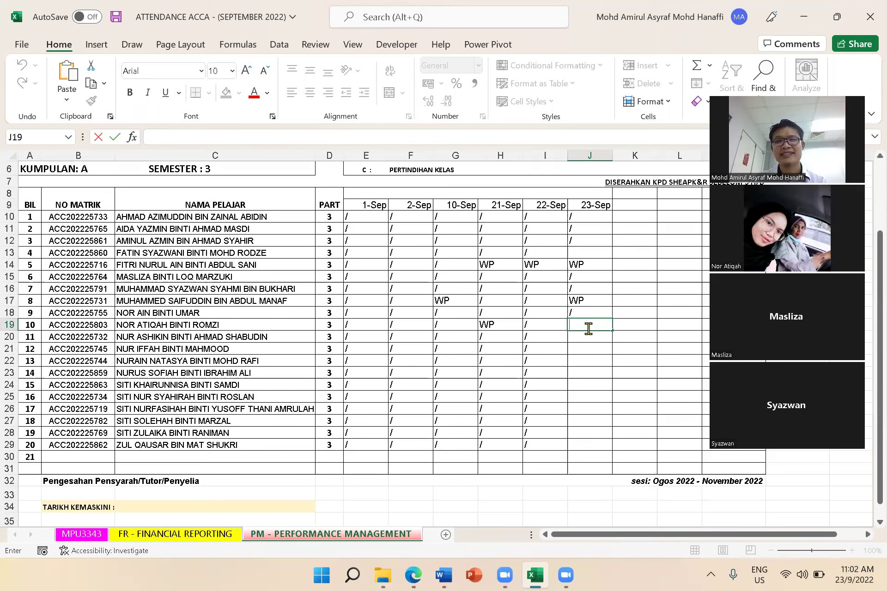
text(/)
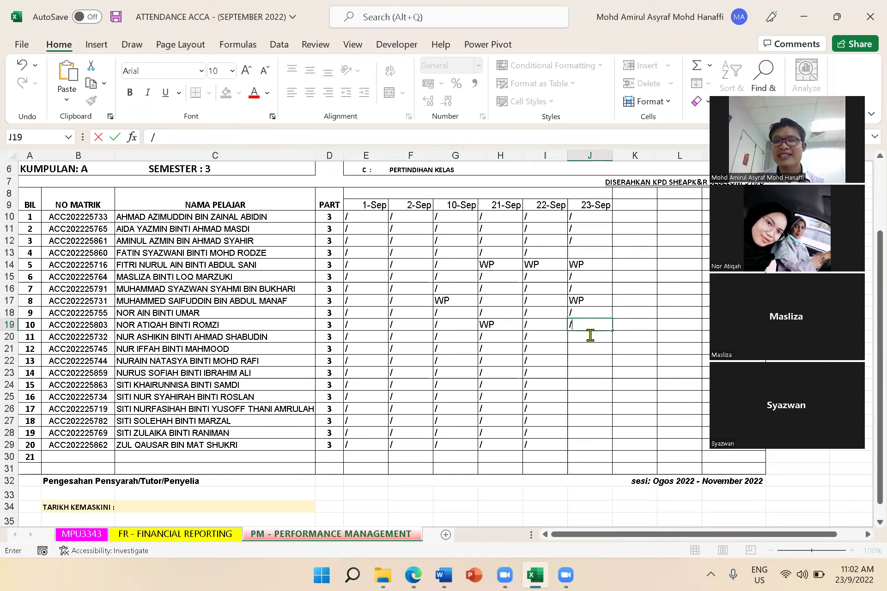
key(Return)
text(/)
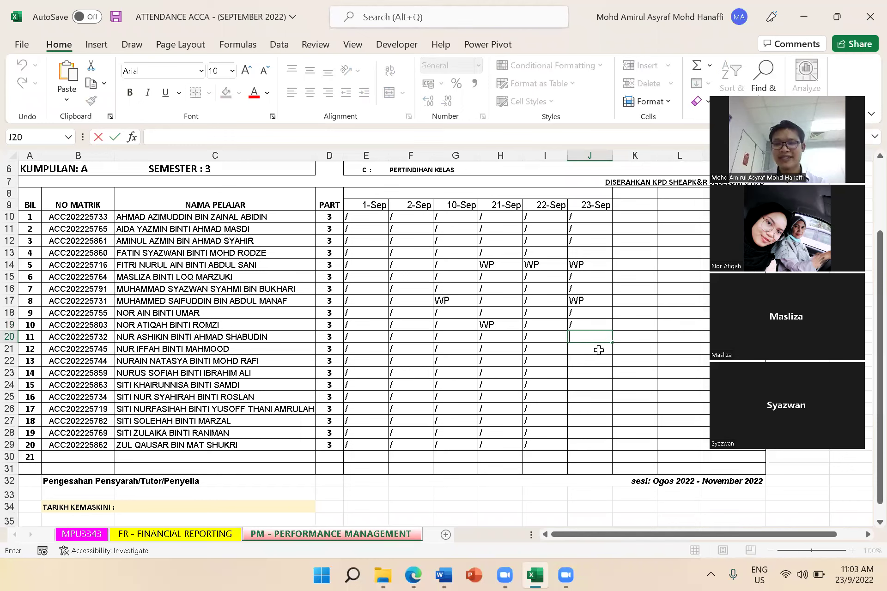
key(Return)
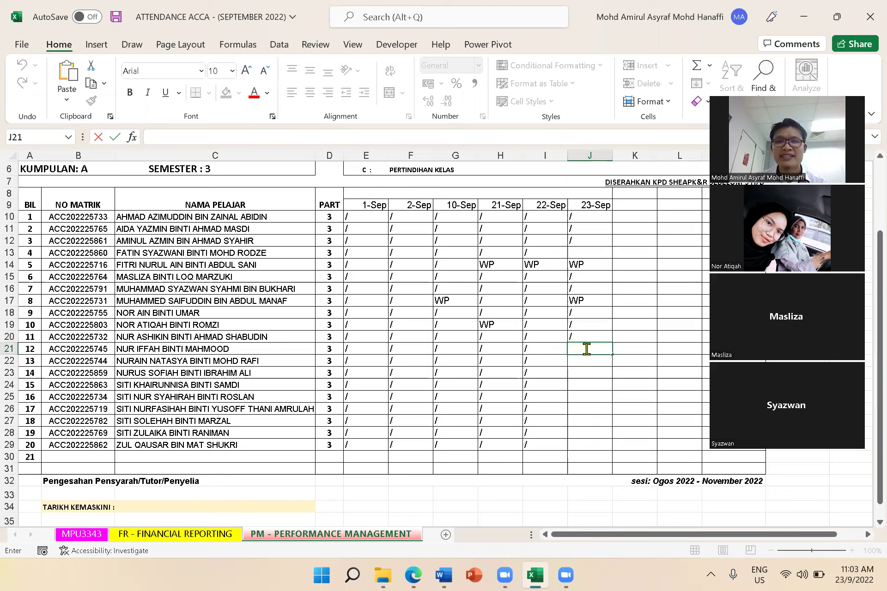
Enter "/" for students 12 to 14 in the 23-Sep column, cells J21 to J23
text(/)
key(Return)
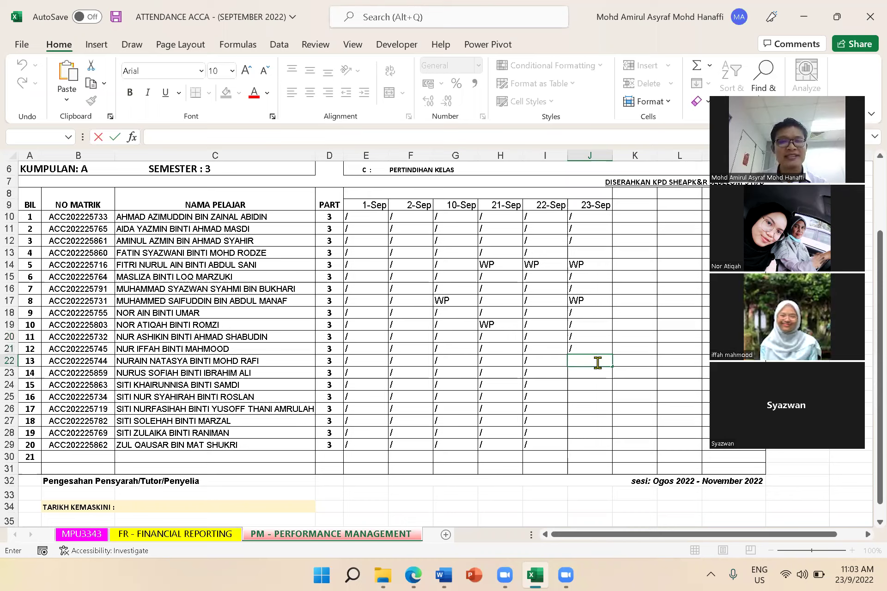
text(/)
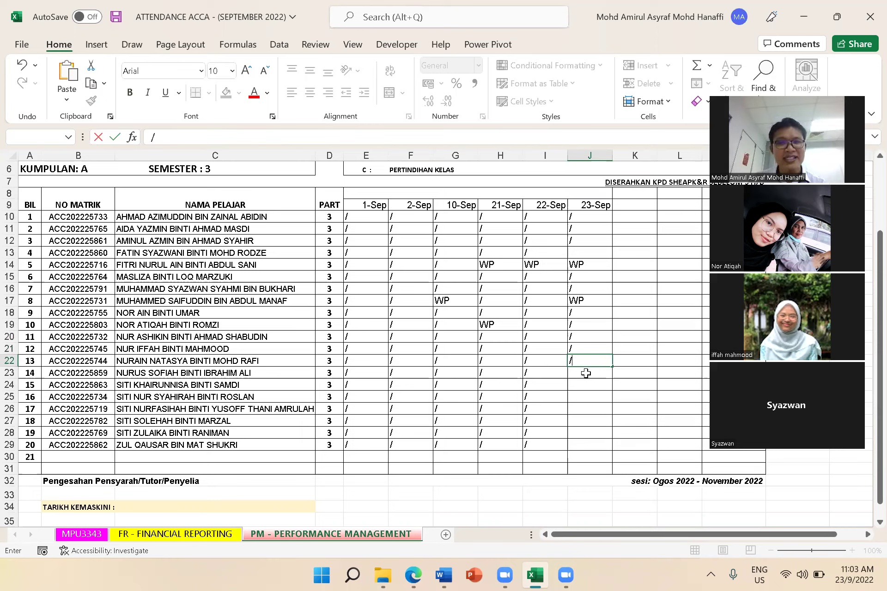
double_click(590, 374)
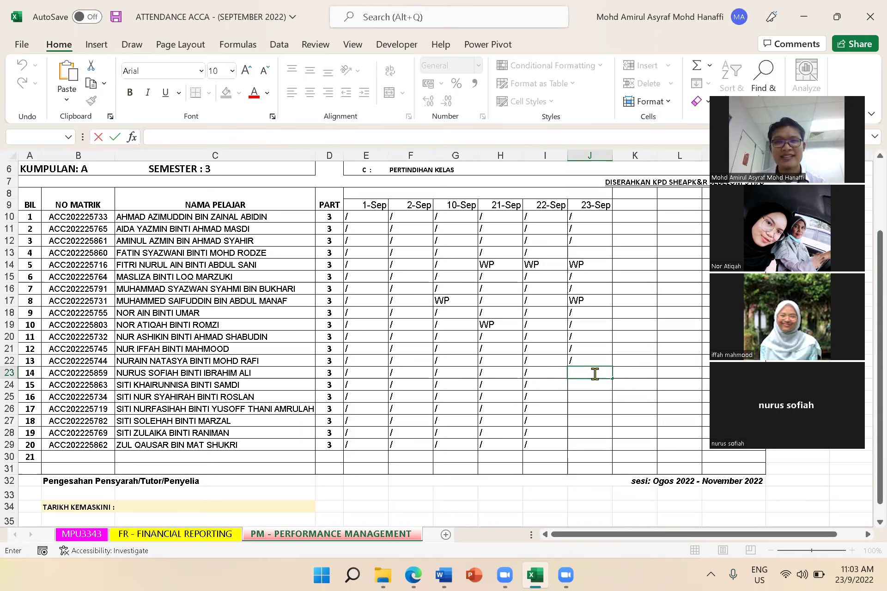
text(/)
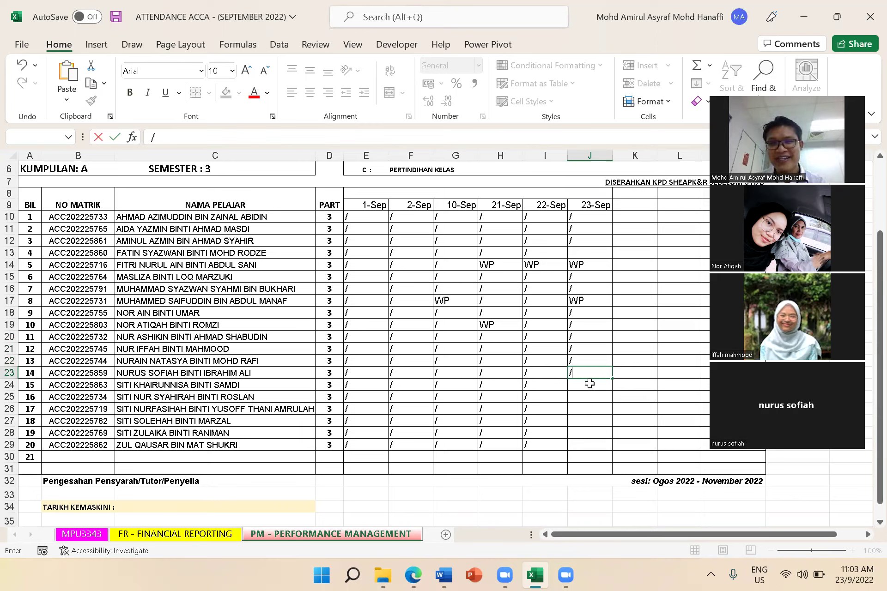
key(Return)
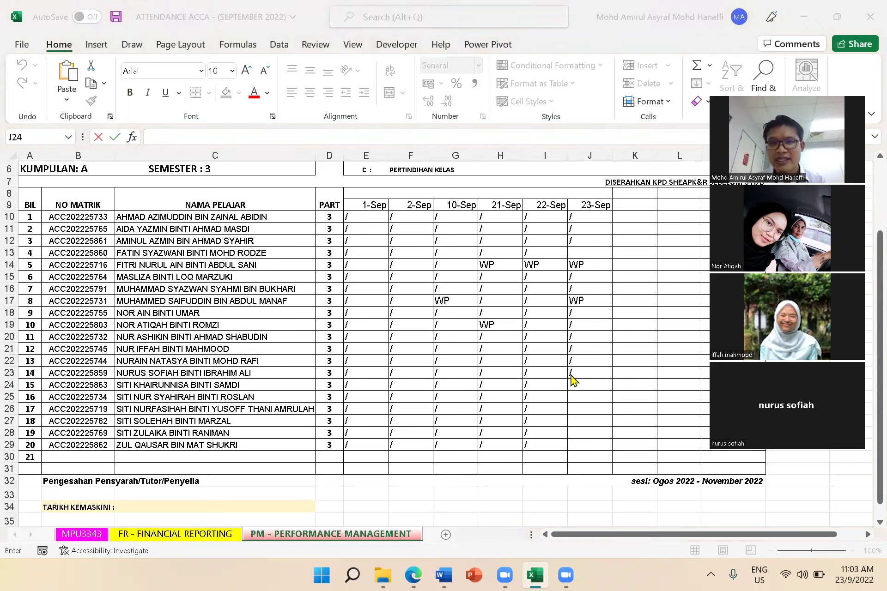
Enter "/" for students 15 to 17 in the 23-Sep column, cells J24 to J26
click(585, 384)
text(/)
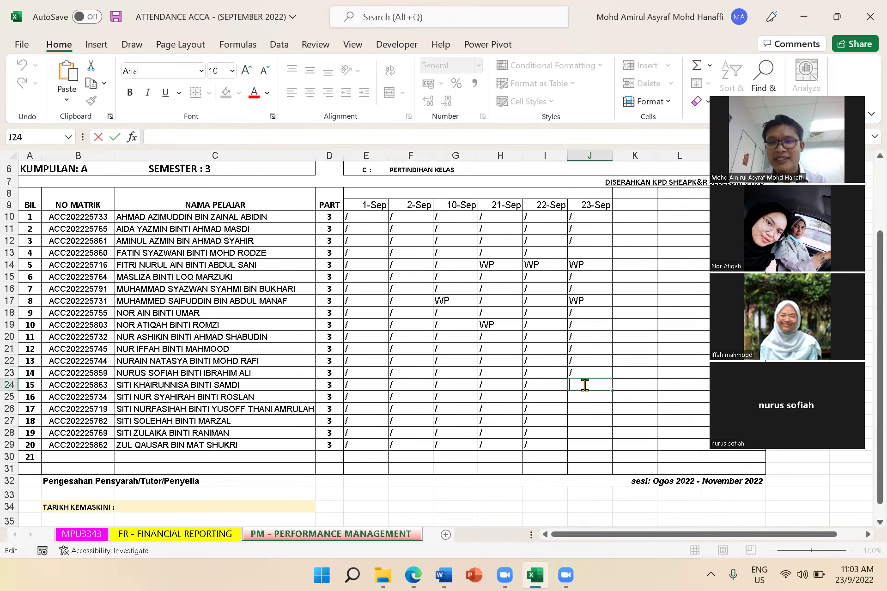
click(586, 396)
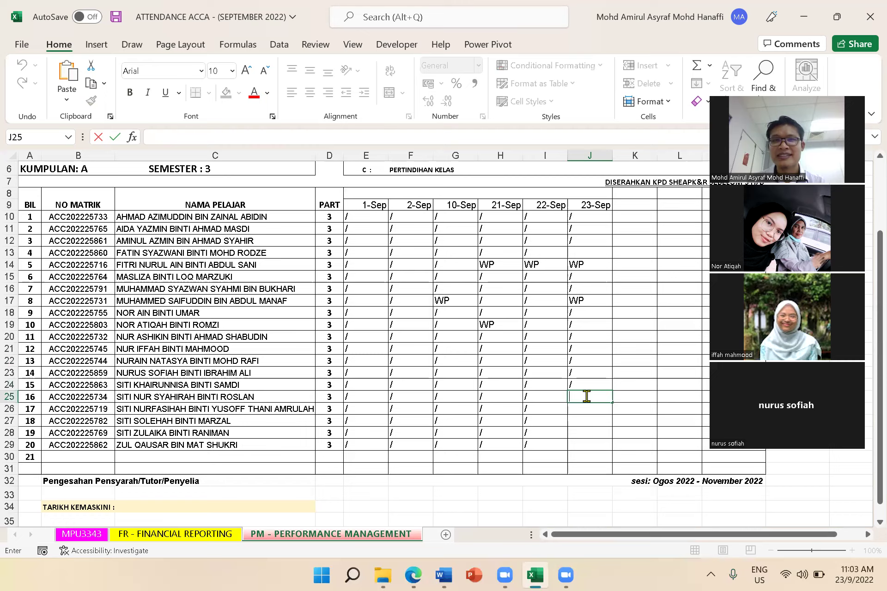
text(/)
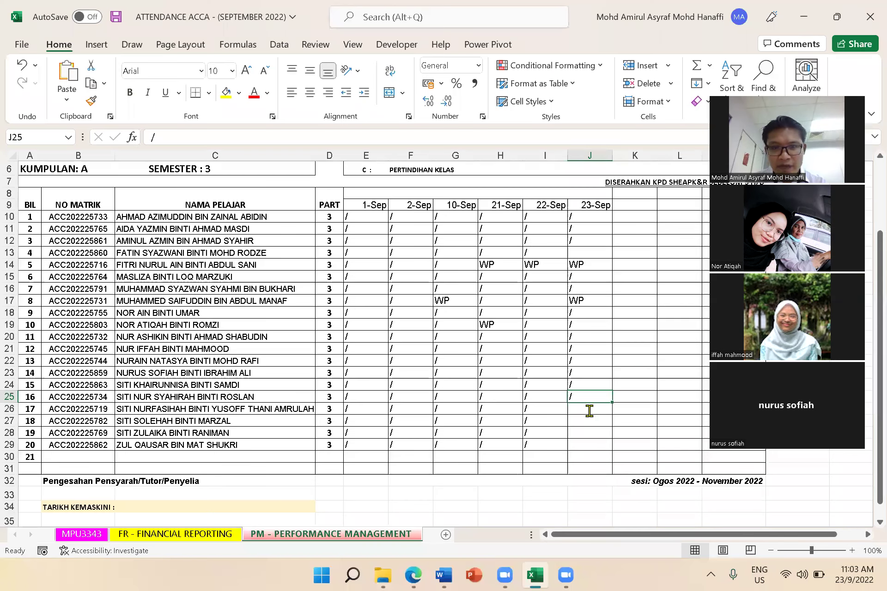
click(589, 409)
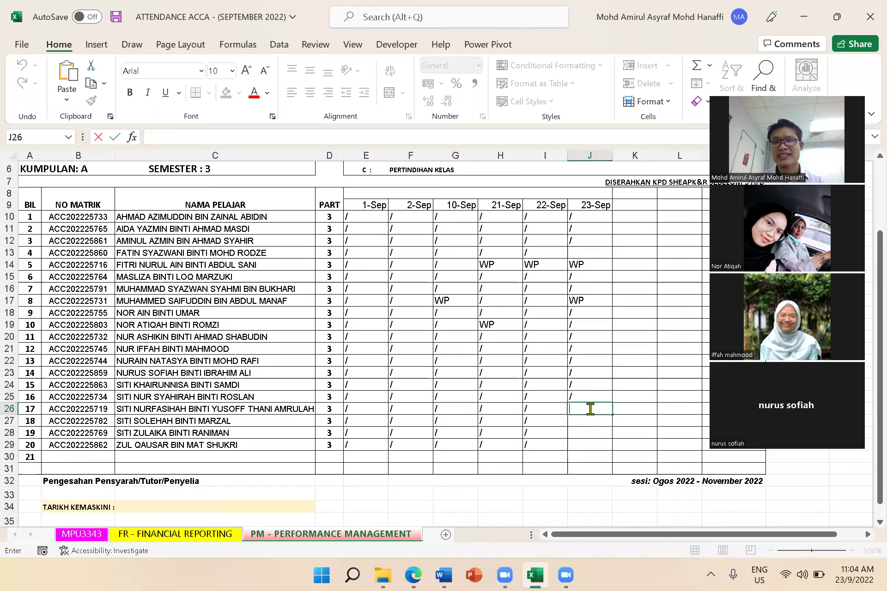
text(/)
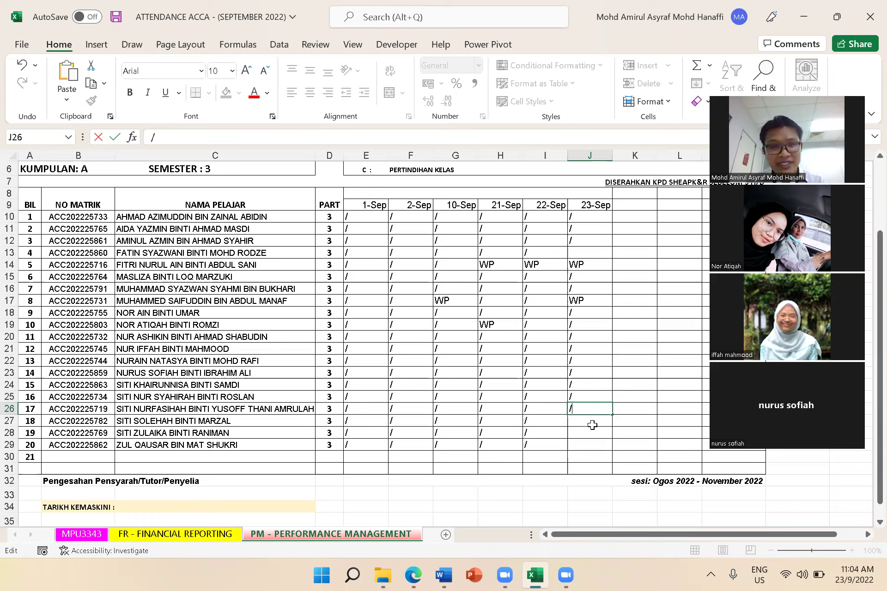
key(Return)
Complete the 23-Sep attendance for students 18 to 20 with "/" in cells J27 to J29
double_click(591, 422)
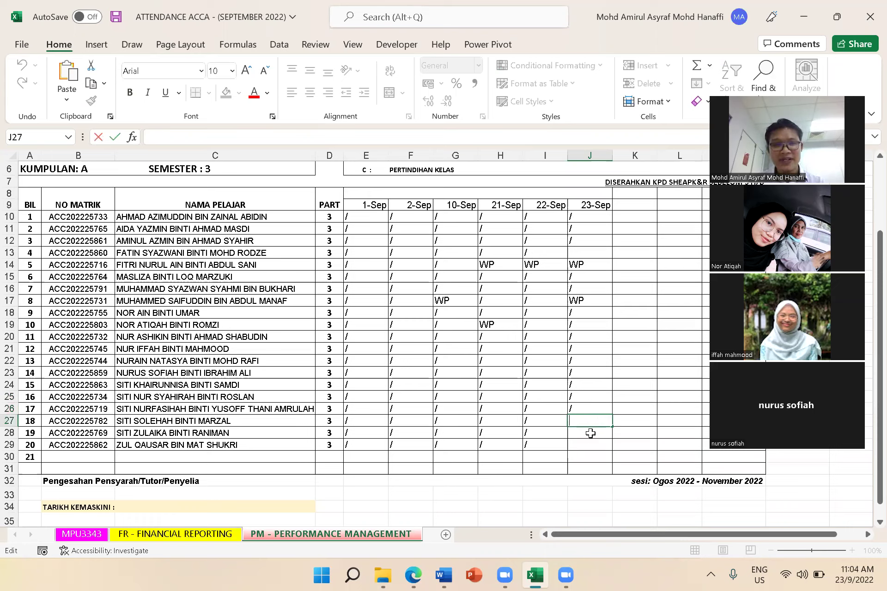
text(/)
key(Return)
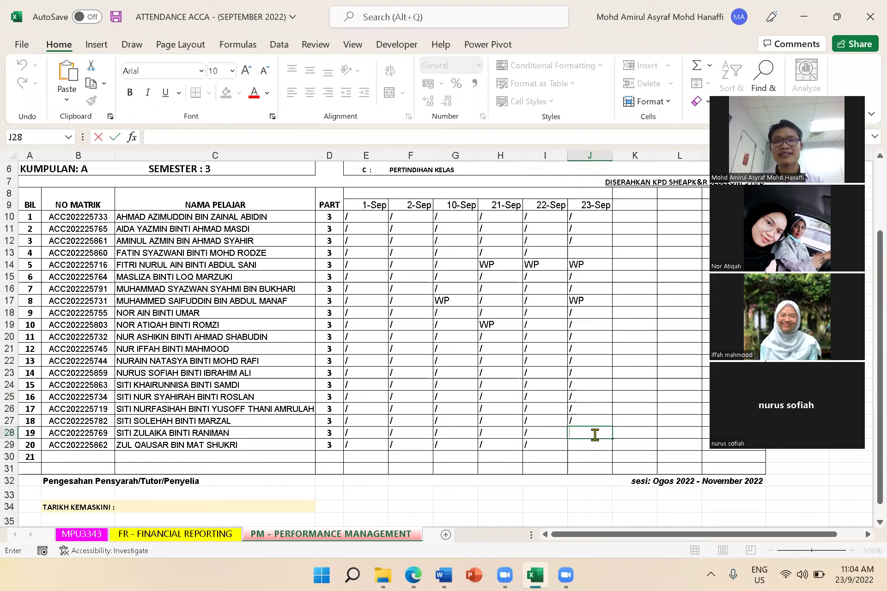
text(/)
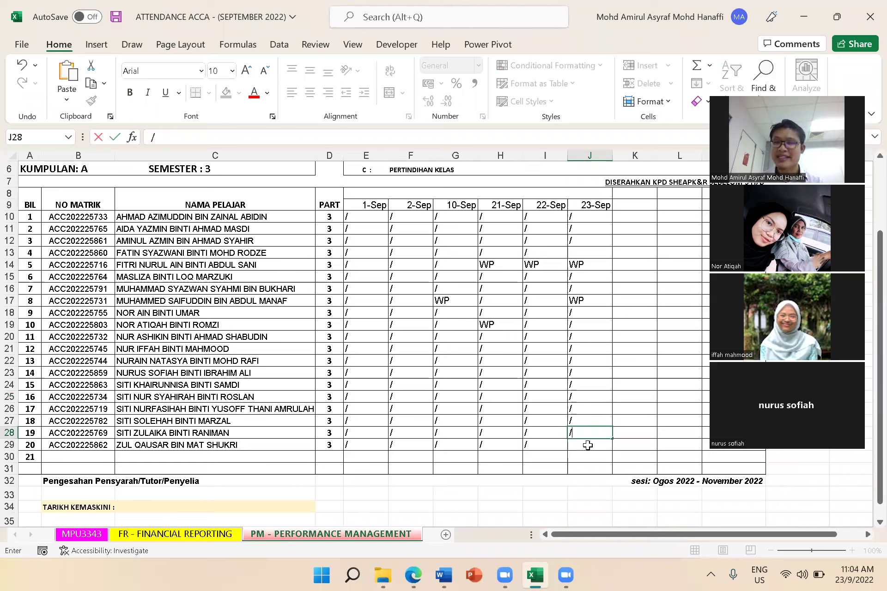
key(Return)
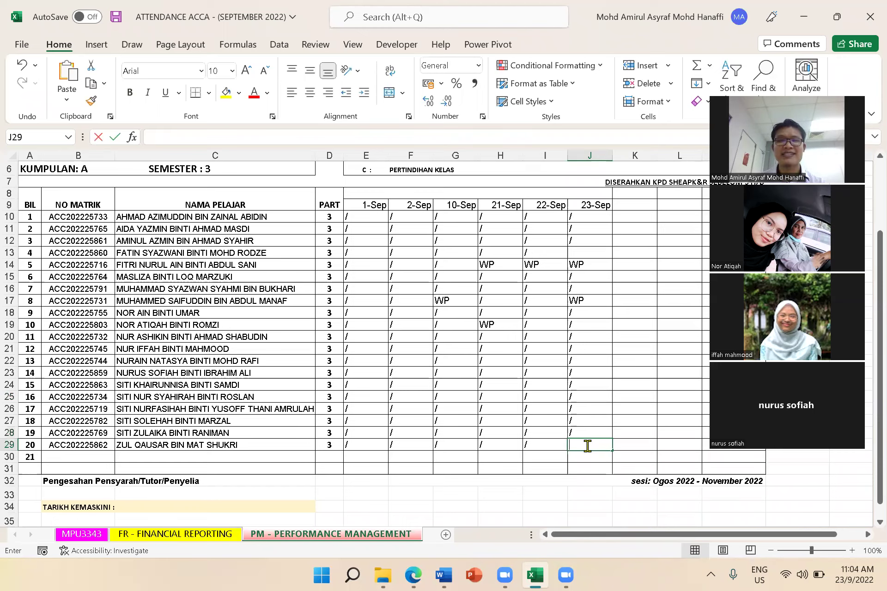
click(587, 445)
text(/)
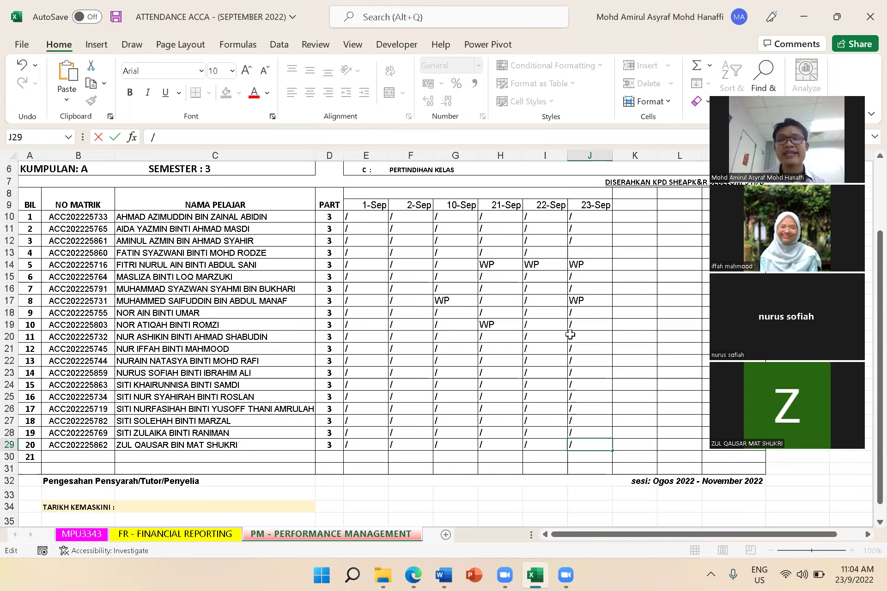
key(Return)
Return to the skipped student 4 and open the empty 23-Sep cell J13 for editing
key(Up)
key(Up)
key(Up)
key(Up)
key(Up)
key(Up)
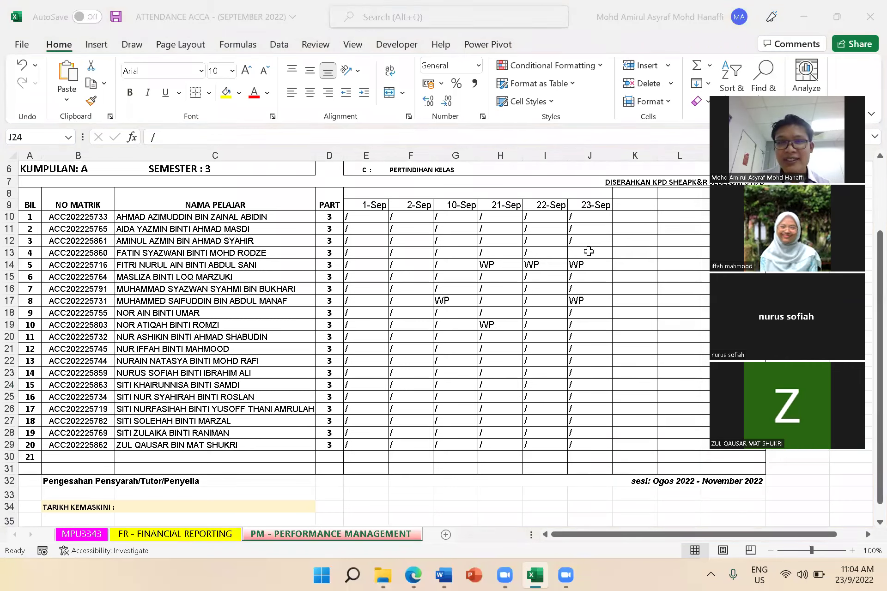
double_click(588, 252)
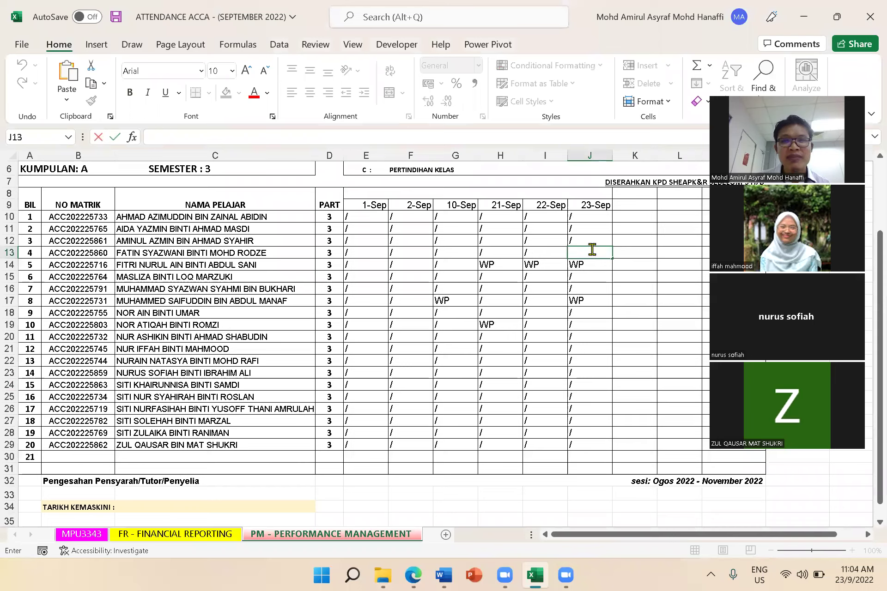